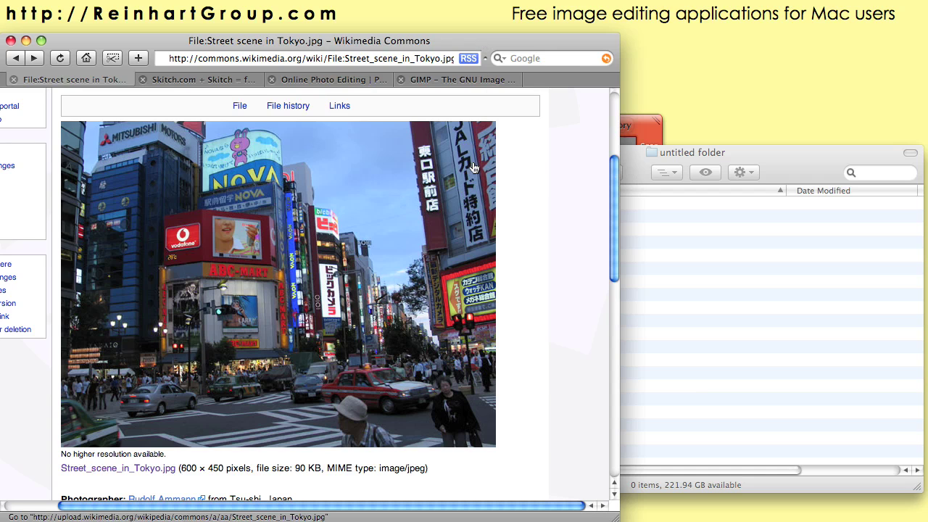
# Save the Tokyo photo into the untitled folder and open Street_scene_in_Tokyo.jpg in Preview
pyautogui.moveTo(316, 152); pyautogui.dragTo(680, 232)
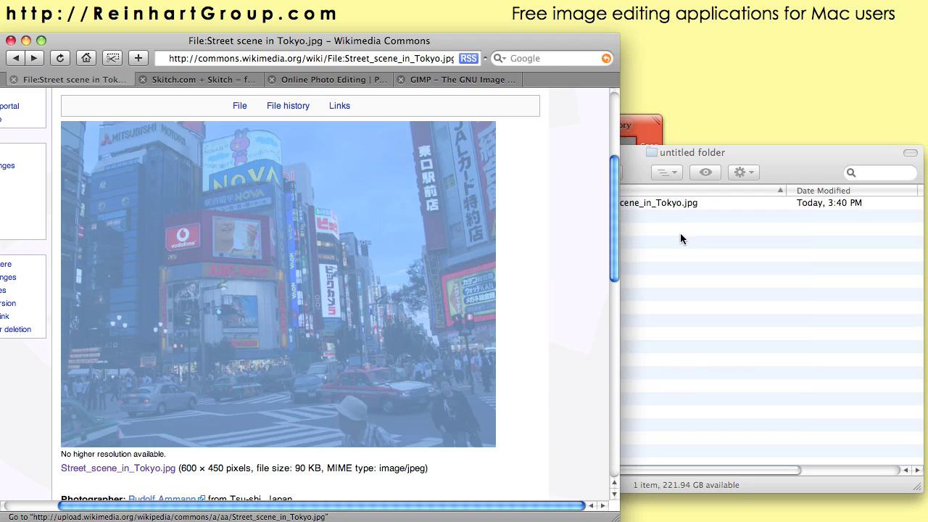
pyautogui.click(637, 156)
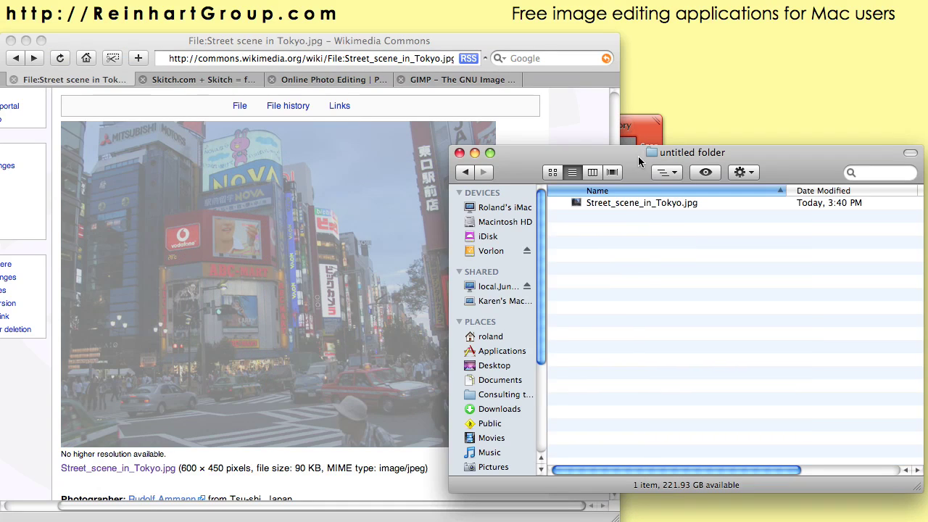
pyautogui.click(616, 204)
pyautogui.doubleClick(600, 203)
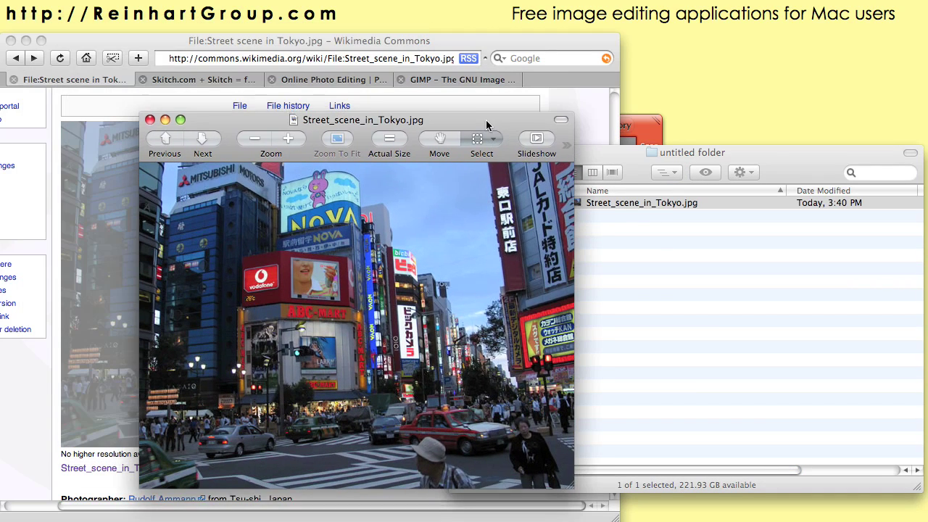
# Rearrange the Finder and Safari windows, ending with the Preview window in front
pyautogui.rightClick(618, 203)
pyautogui.moveTo(663, 225)
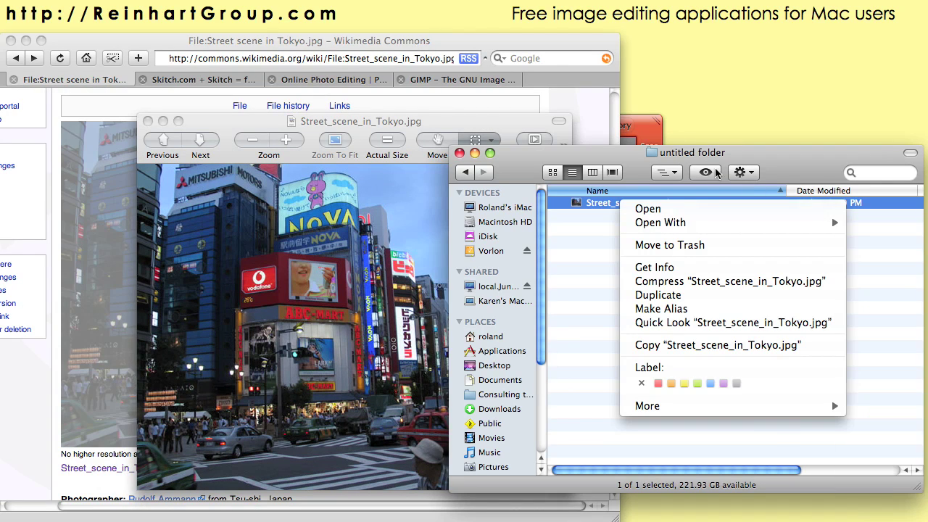
pyautogui.moveTo(584, 144); pyautogui.dragTo(534, 141)
pyautogui.click(466, 43)
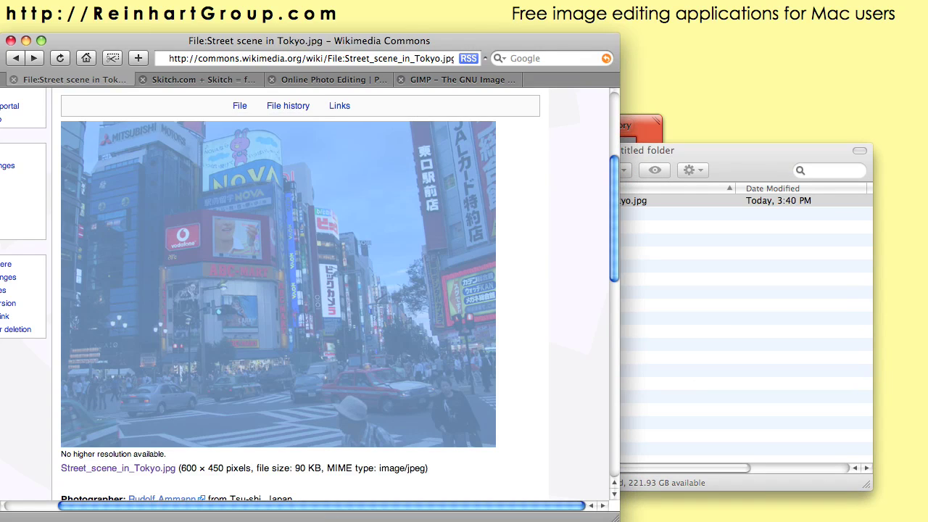
pyautogui.press('super+Tab')
# Crop the Tokyo photo in Preview to the central billboard buildings
pyautogui.moveTo(244, 121); pyautogui.dragTo(256, 93)
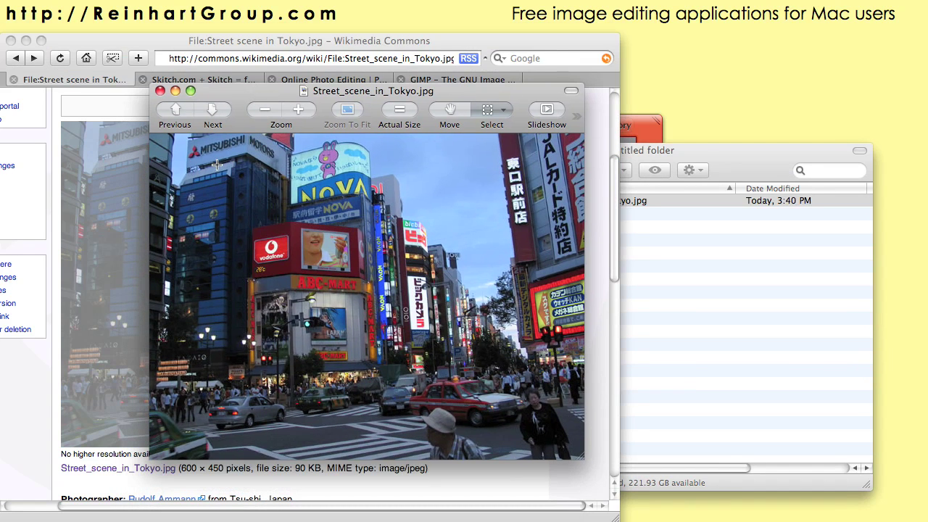
pyautogui.moveTo(225, 189); pyautogui.dragTo(440, 383)
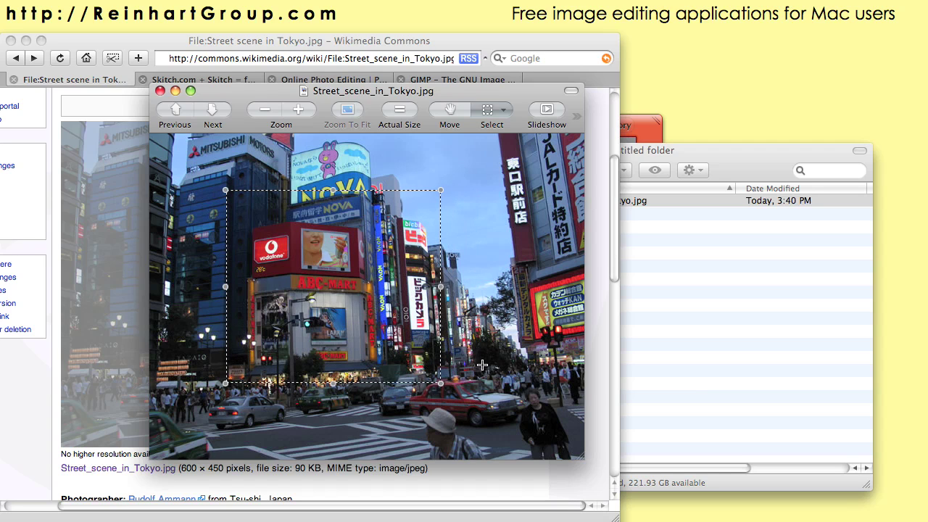
pyautogui.click(95, 2)
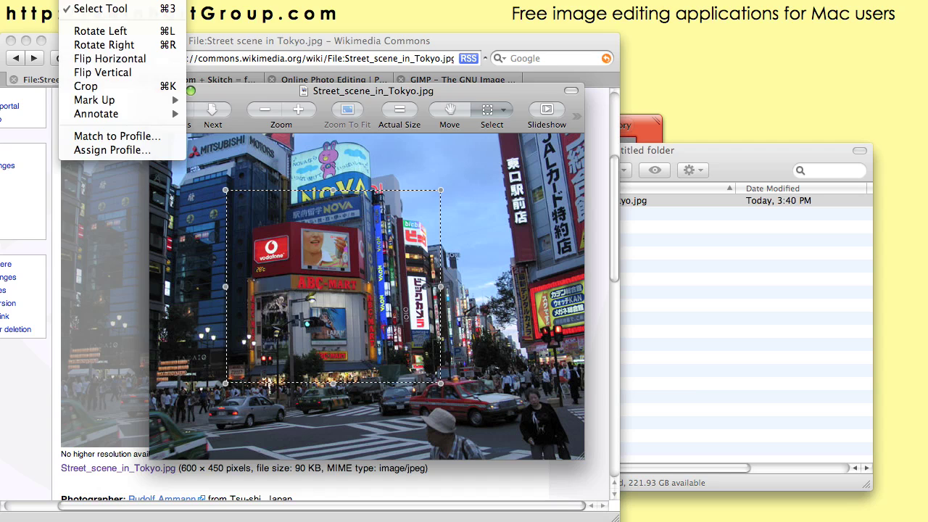
pyautogui.click(95, 1)
pyautogui.click(94, 1)
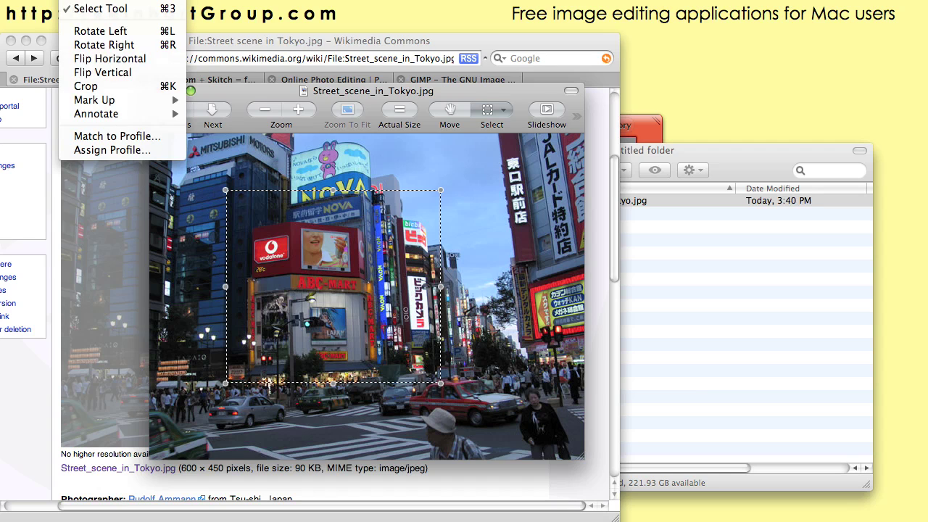
pyautogui.click(100, 87)
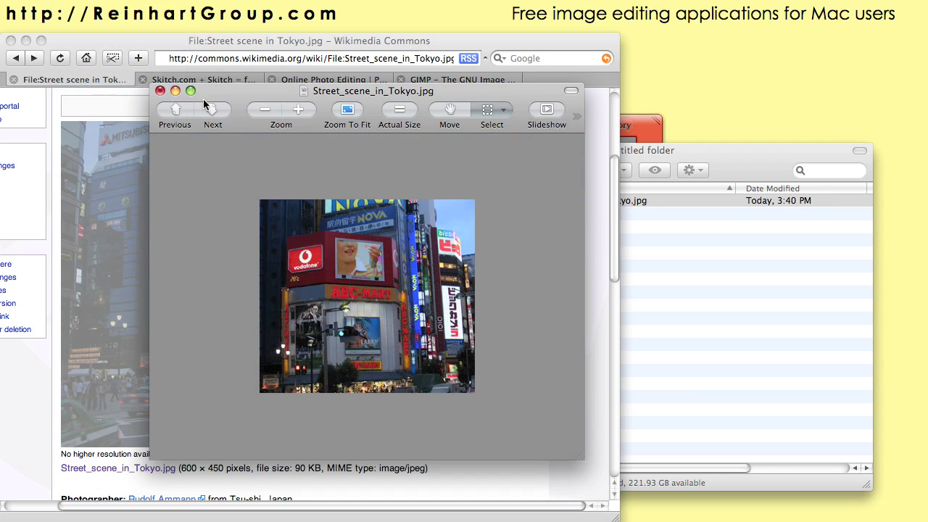
# Rotate the crop 90° clockwise, mark a new selection, then close without saving
pyautogui.click(94, 2)
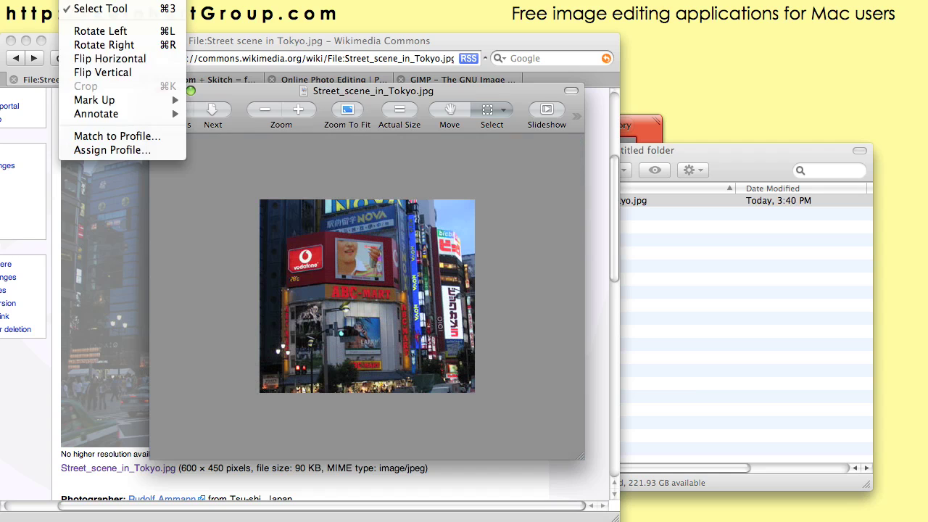
pyautogui.click(105, 51)
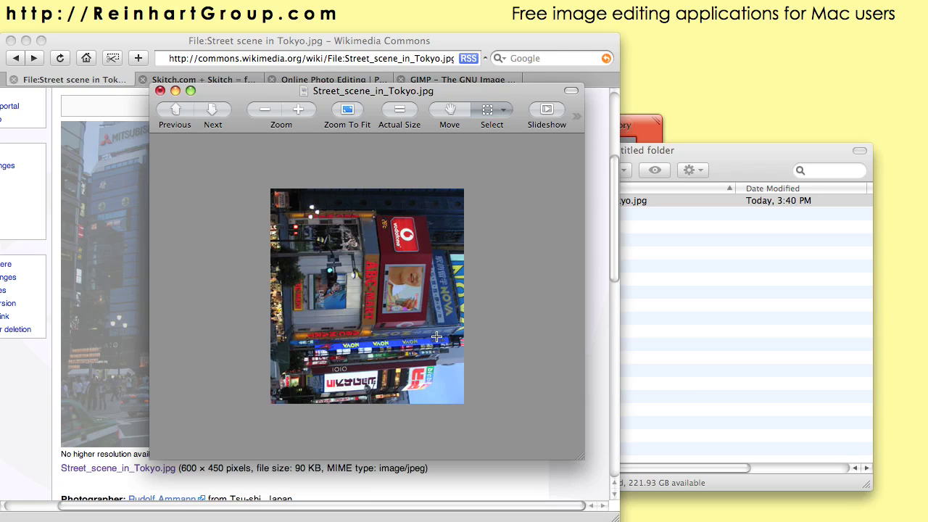
pyautogui.moveTo(287, 202); pyautogui.dragTo(438, 343)
pyautogui.moveTo(441, 276); pyautogui.dragTo(412, 273)
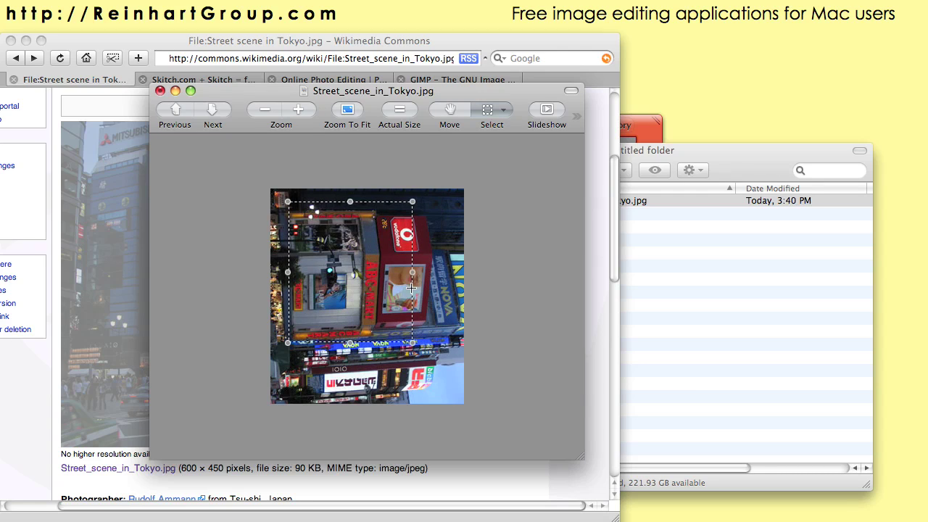
pyautogui.click(161, 90)
pyautogui.click(334, 208)
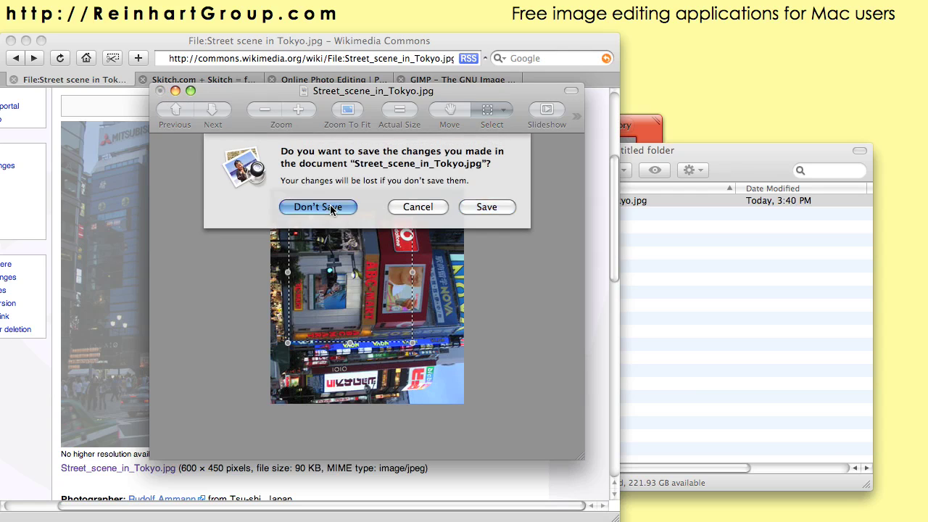
# Switch Safari to the Skitch.com page and select its web address
pyautogui.click(206, 80)
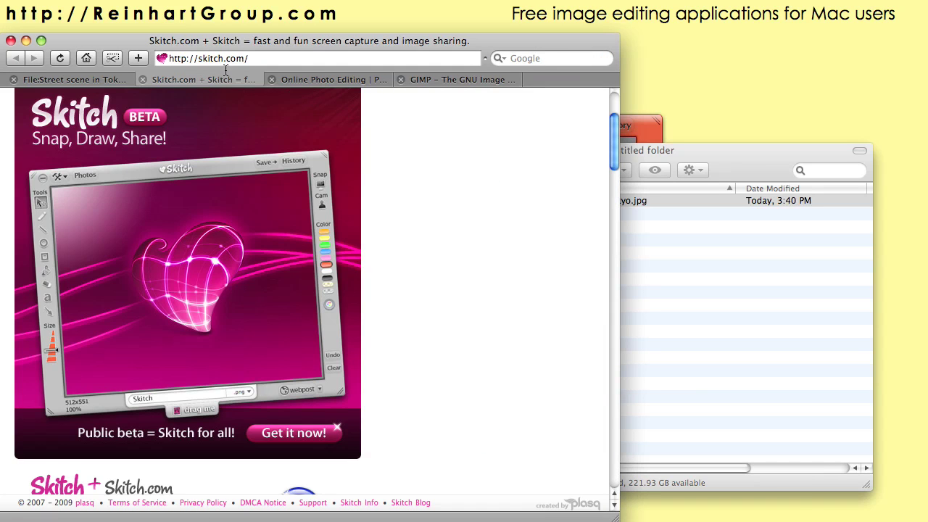
pyautogui.click(226, 62)
pyautogui.click(262, 62)
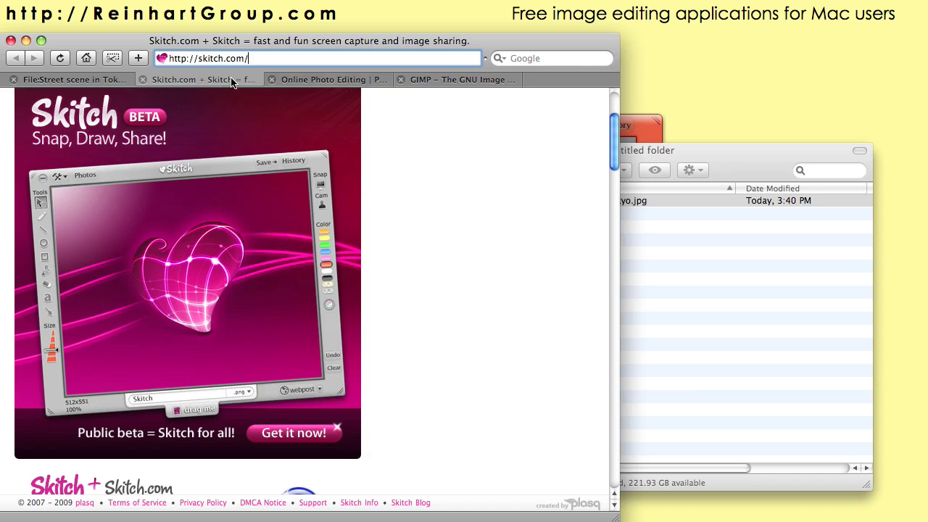
# Drop Street_scene_in_Tokyo.jpg into Skitch and trim its top and bottom to 600x184
pyautogui.click(656, 138)
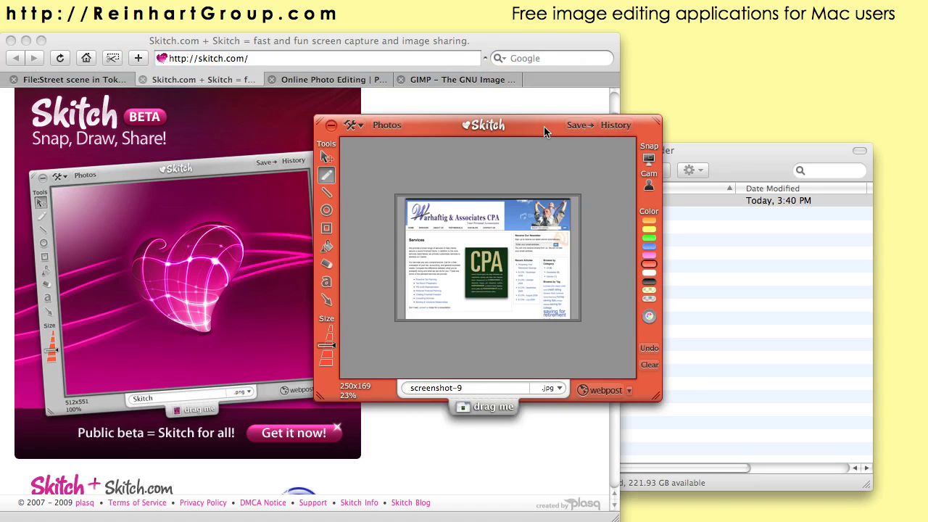
pyautogui.moveTo(543, 127); pyautogui.dragTo(446, 132)
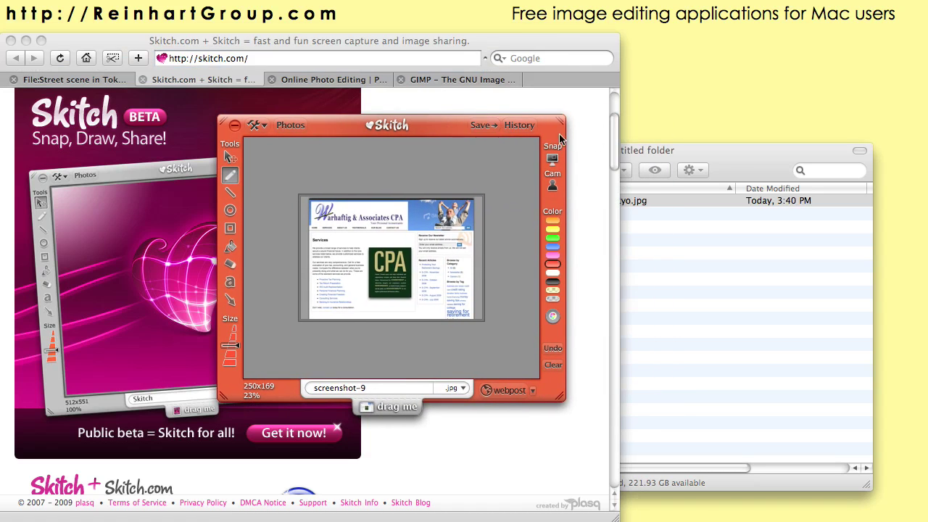
pyautogui.click(710, 161)
pyautogui.moveTo(633, 202); pyautogui.dragTo(370, 174)
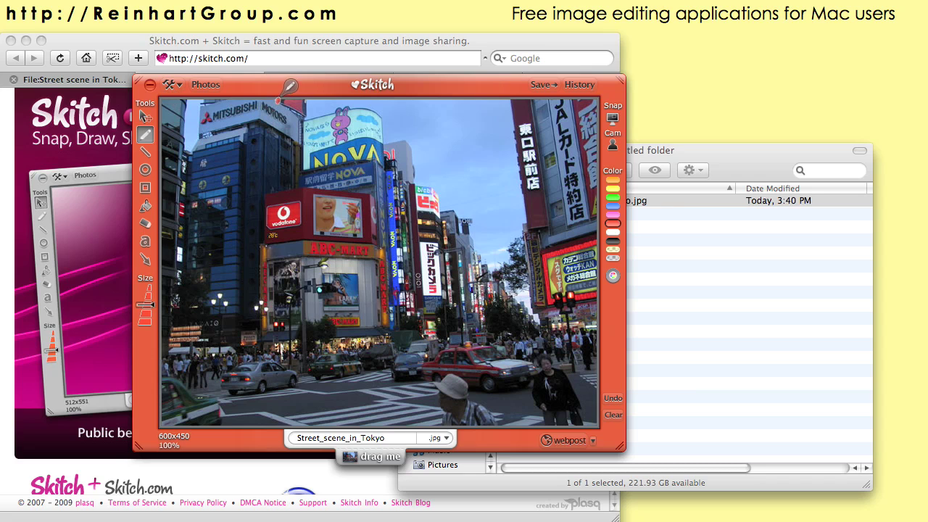
pyautogui.moveTo(271, 90); pyautogui.dragTo(333, 226)
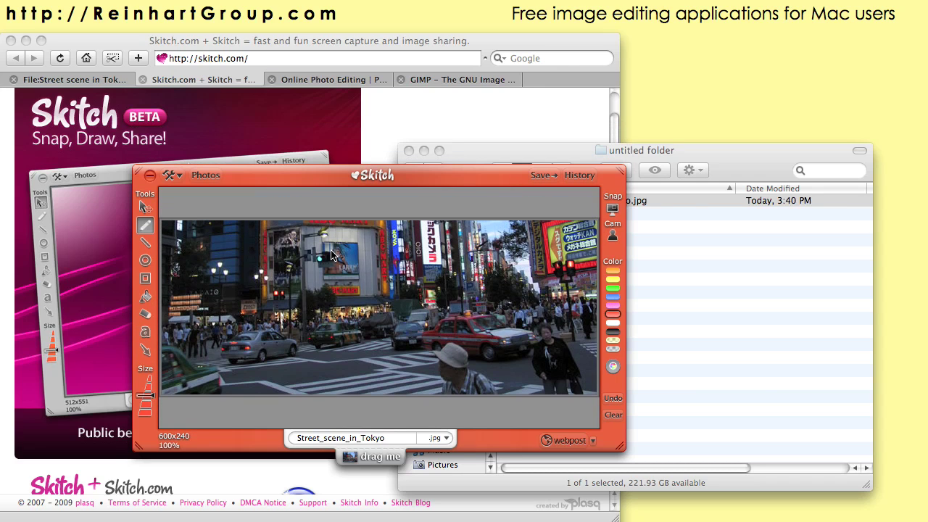
pyautogui.moveTo(352, 398); pyautogui.dragTo(357, 355)
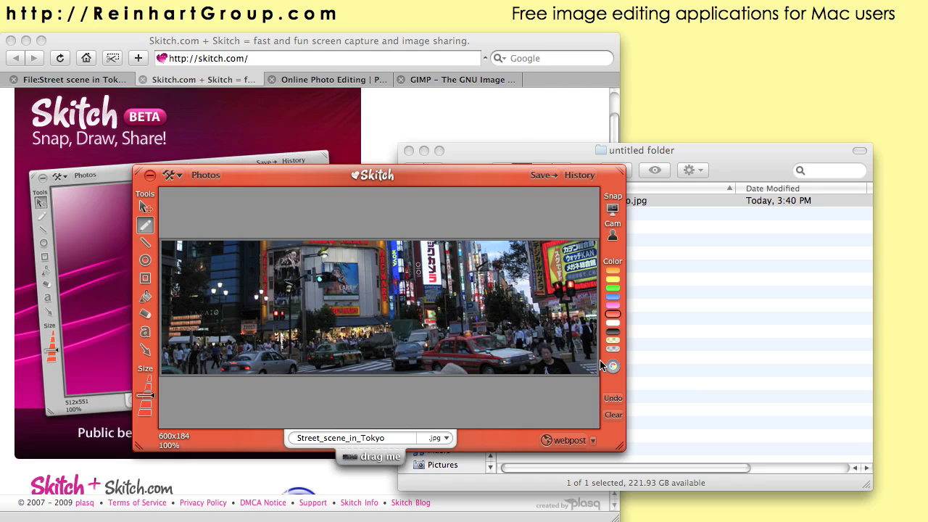
# Crop the photo's right side and scale it down to 354x177 pixels
pyautogui.moveTo(600, 366); pyautogui.dragTo(442, 328)
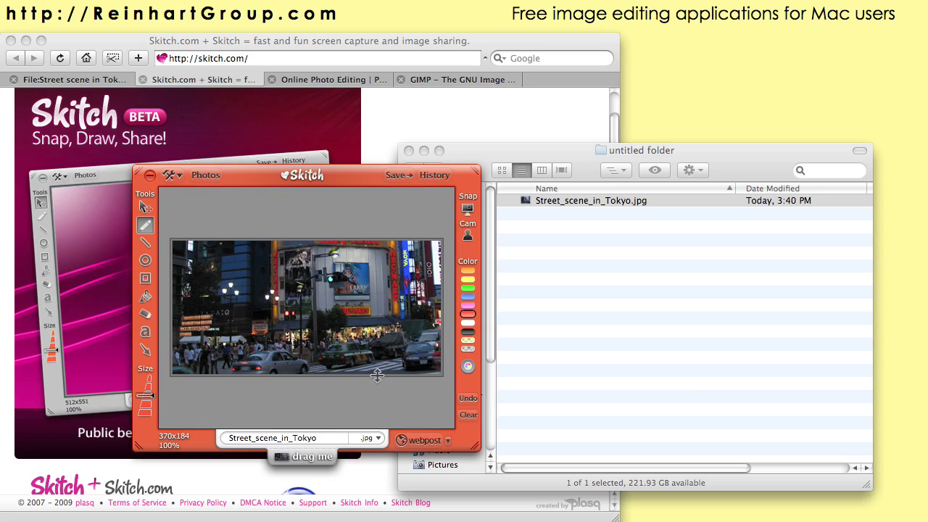
pyautogui.moveTo(377, 375); pyautogui.dragTo(377, 377)
pyautogui.click(292, 386)
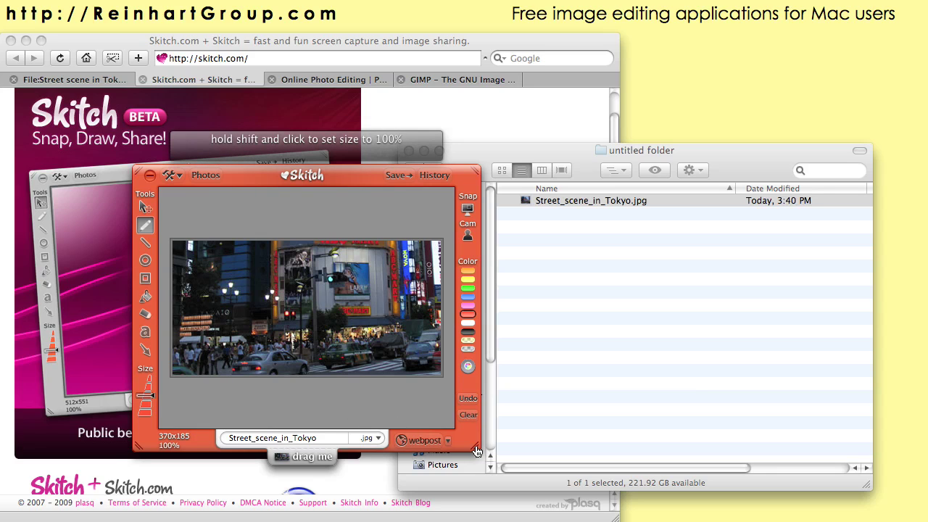
pyautogui.moveTo(476, 450); pyautogui.dragTo(392, 355)
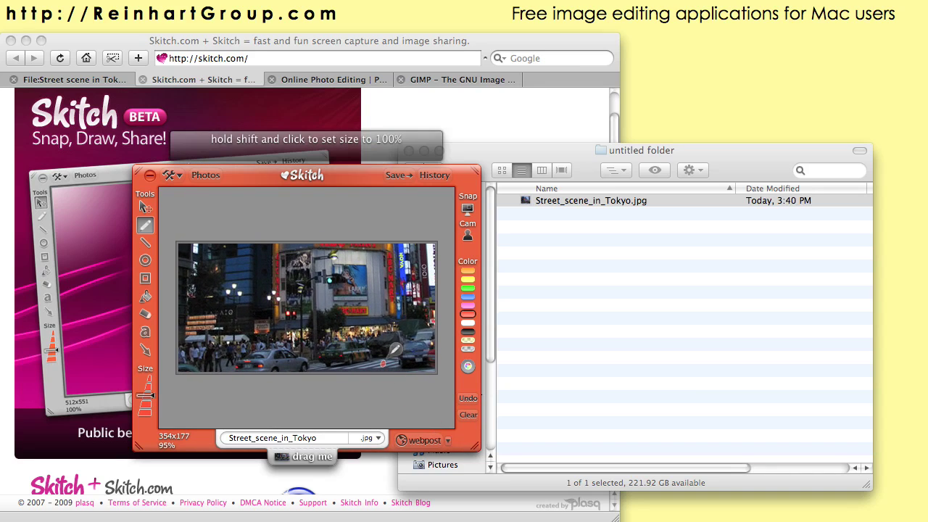
pyautogui.click(145, 260)
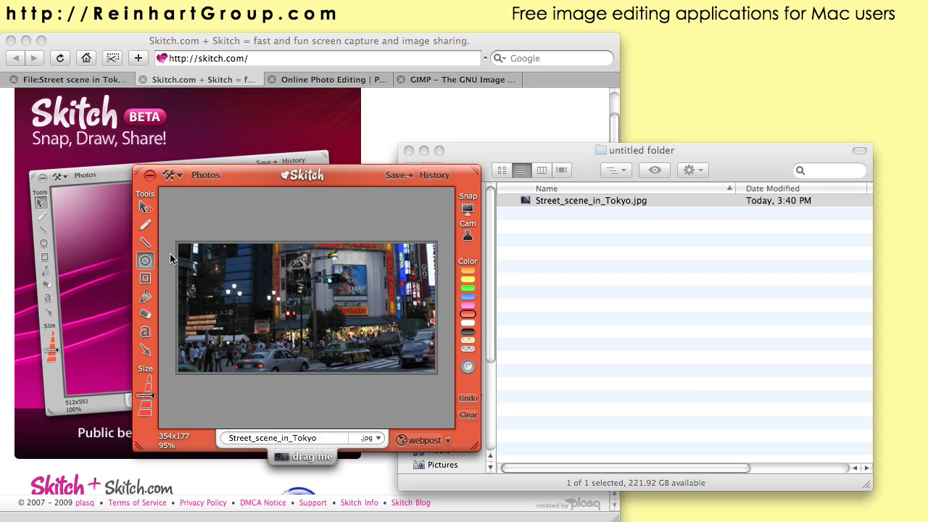
# Draw a red circle, a red square to its right, and an overlapping yellow square
pyautogui.moveTo(246, 293); pyautogui.dragTo(298, 342)
pyautogui.click(144, 277)
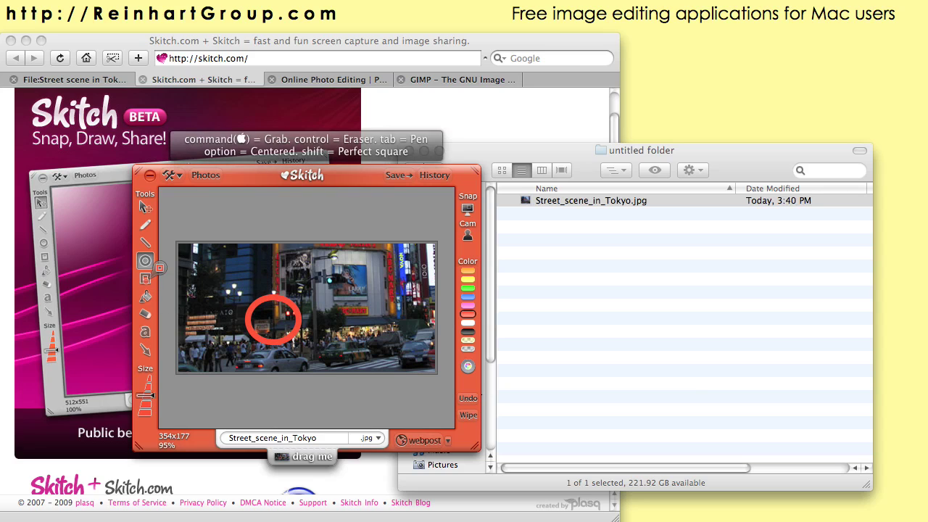
pyautogui.moveTo(331, 297); pyautogui.dragTo(384, 348)
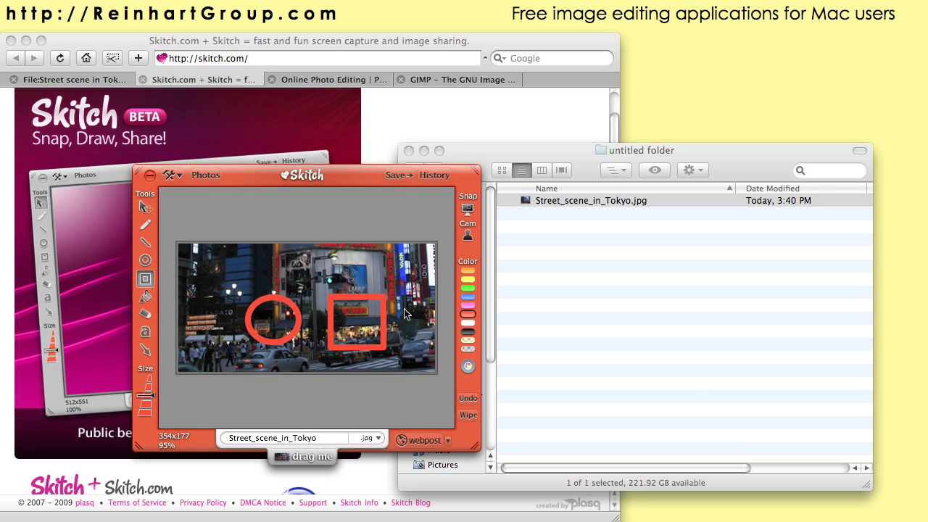
pyautogui.click(467, 279)
pyautogui.moveTo(305, 284); pyautogui.dragTo(377, 339)
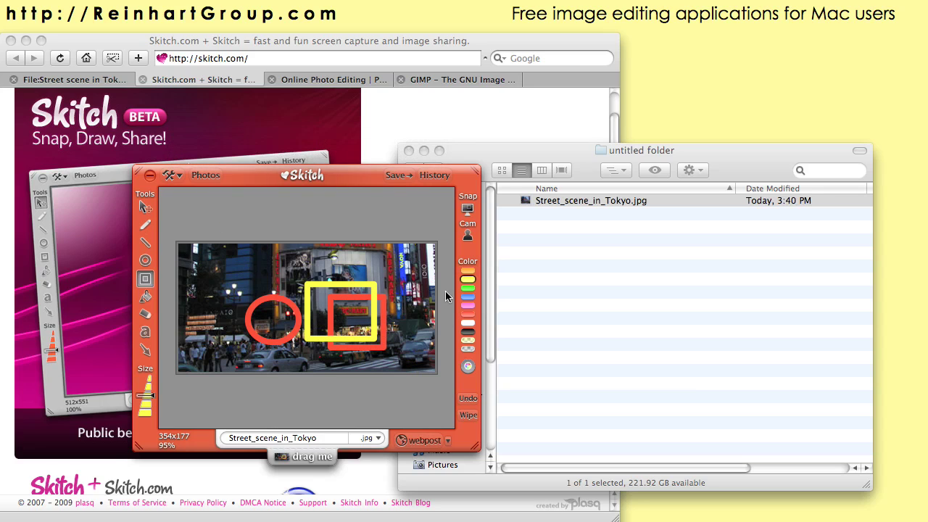
# Add the yellow text 'Tokyo' at the top-left of the photo
pyautogui.click(144, 332)
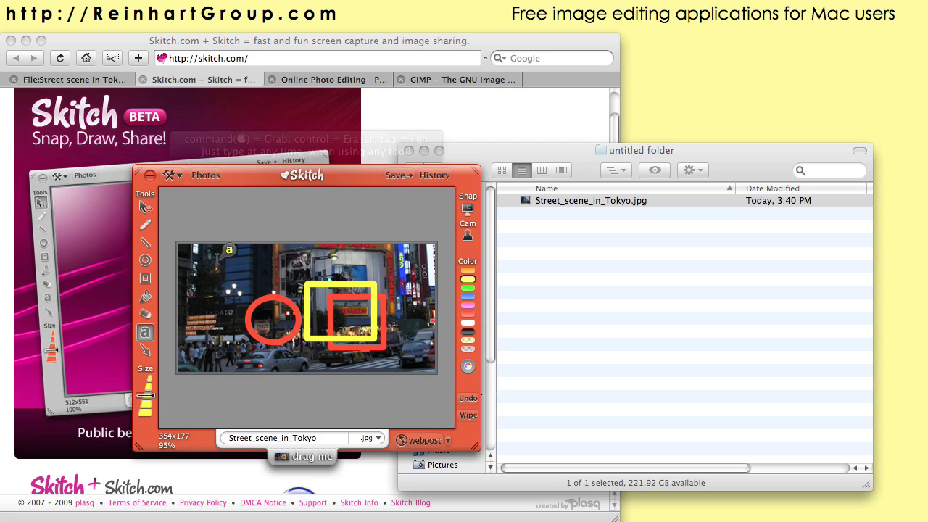
pyautogui.write('Tokyo')
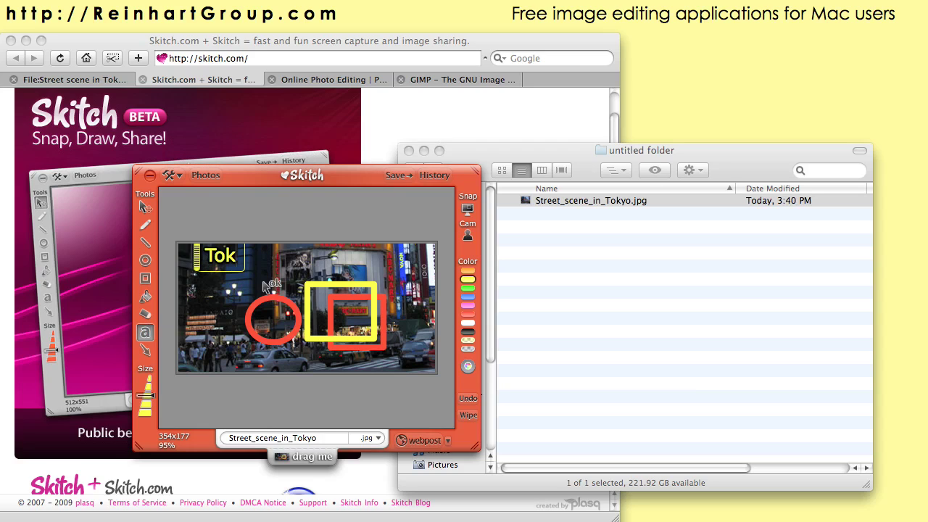
pyautogui.click(275, 218)
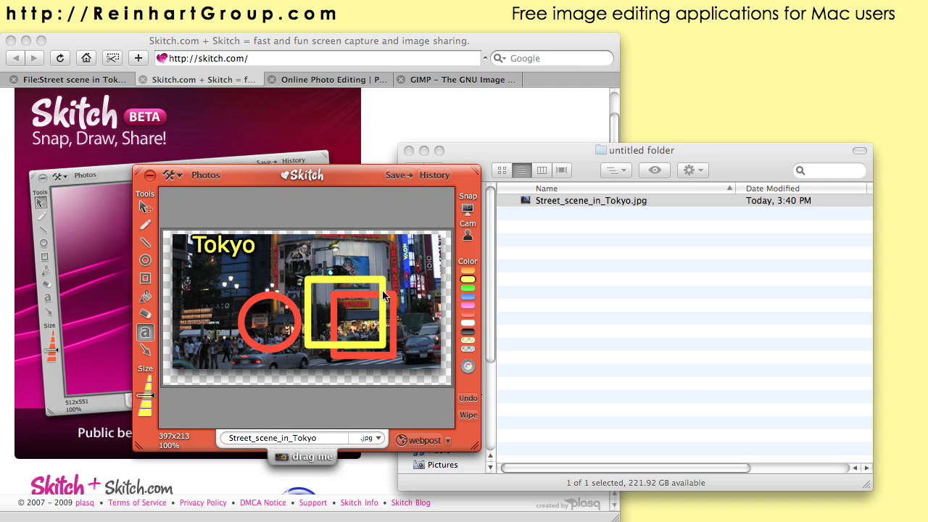
# Scale the image down to 300x160, keep JPG as the format, and edit the file name
pyautogui.moveTo(472, 450); pyautogui.dragTo(405, 391)
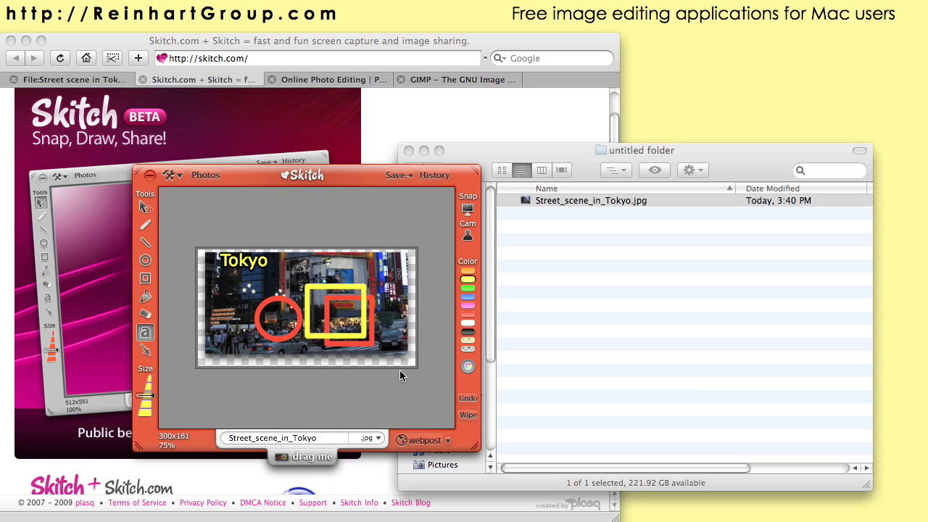
pyautogui.moveTo(399, 369); pyautogui.dragTo(400, 369)
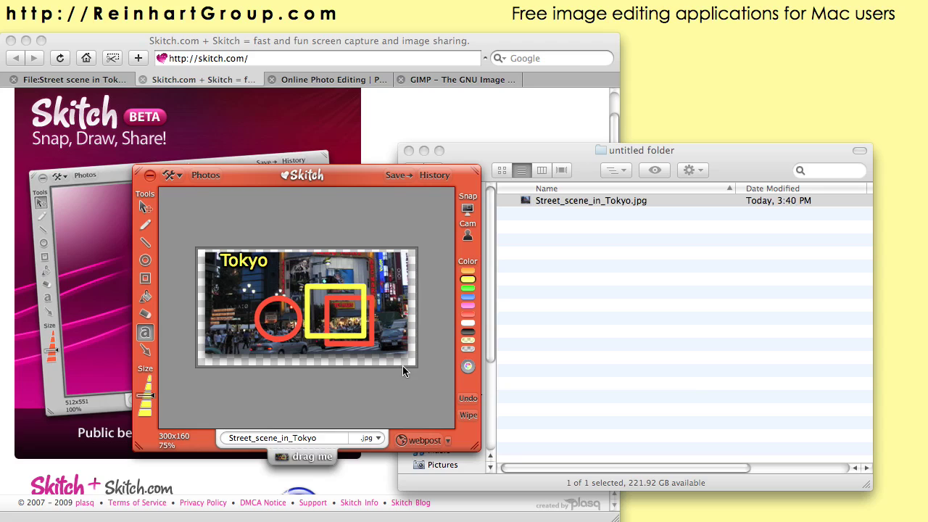
pyautogui.click(376, 440)
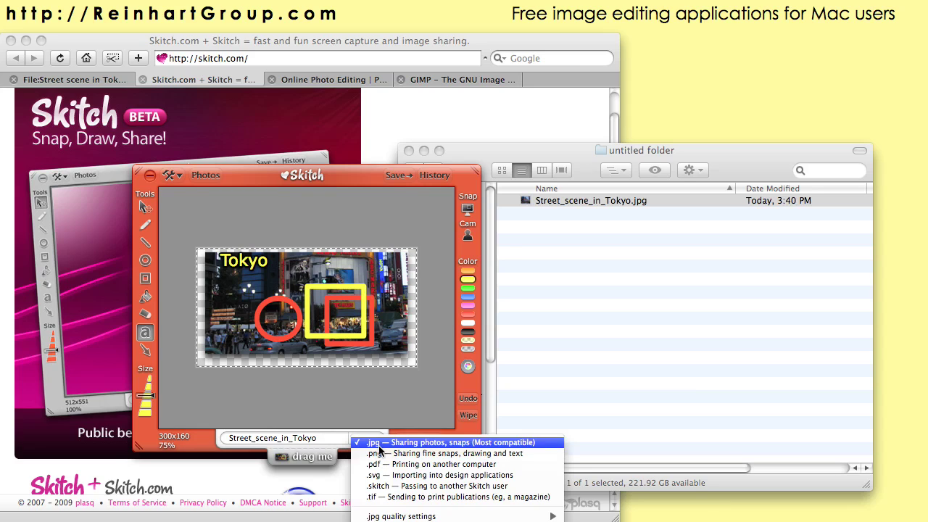
pyautogui.click(378, 443)
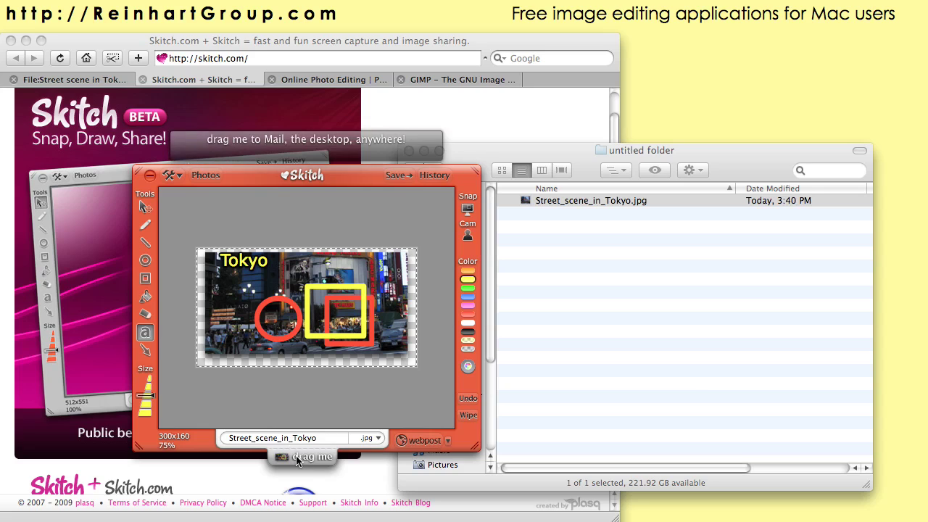
pyautogui.click(329, 442)
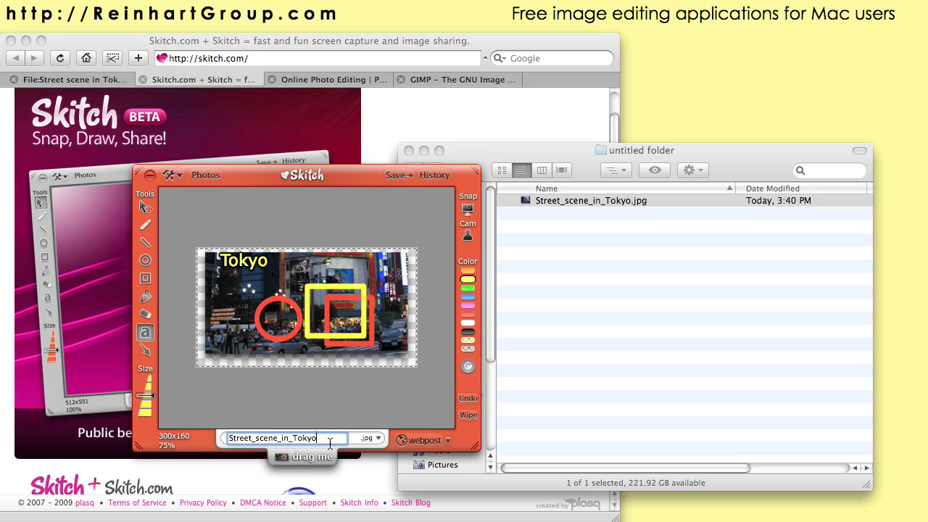
# Export the image as Street_scene_in_Tokyo2.jpg into the untitled folder and open it in Preview
pyautogui.write('2')
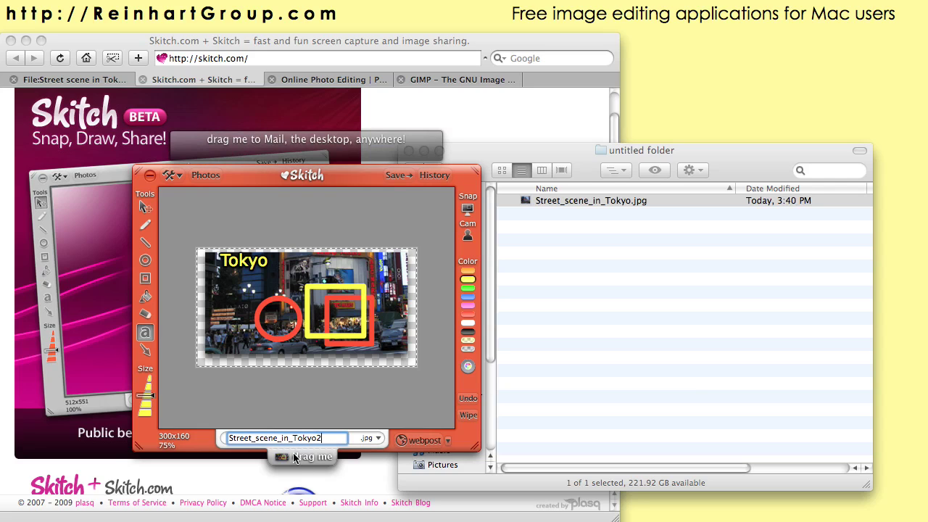
pyautogui.moveTo(295, 457); pyautogui.dragTo(617, 360)
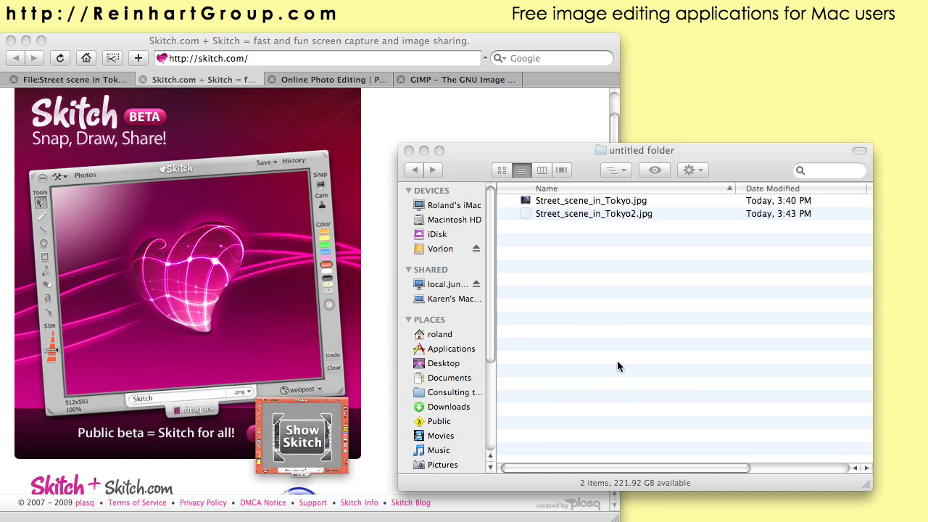
pyautogui.doubleClick(559, 212)
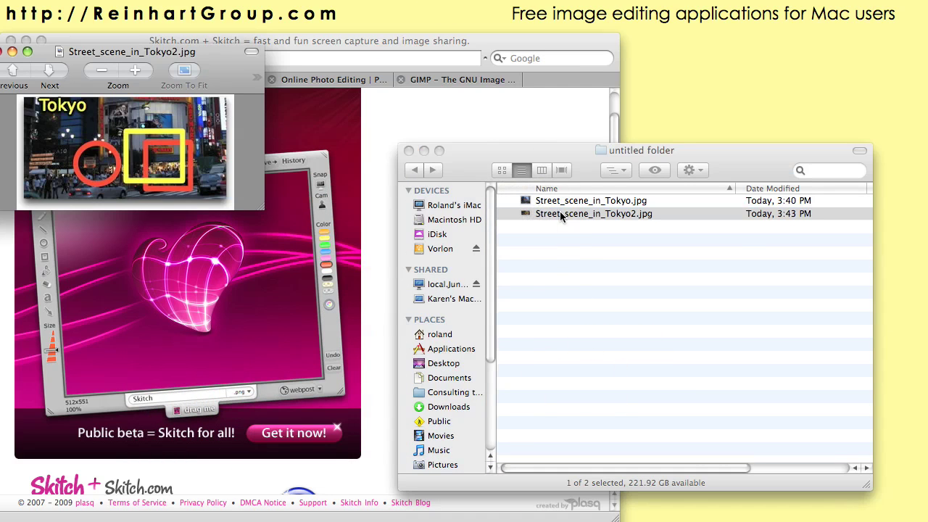
pyautogui.moveTo(208, 49); pyautogui.dragTo(445, 111)
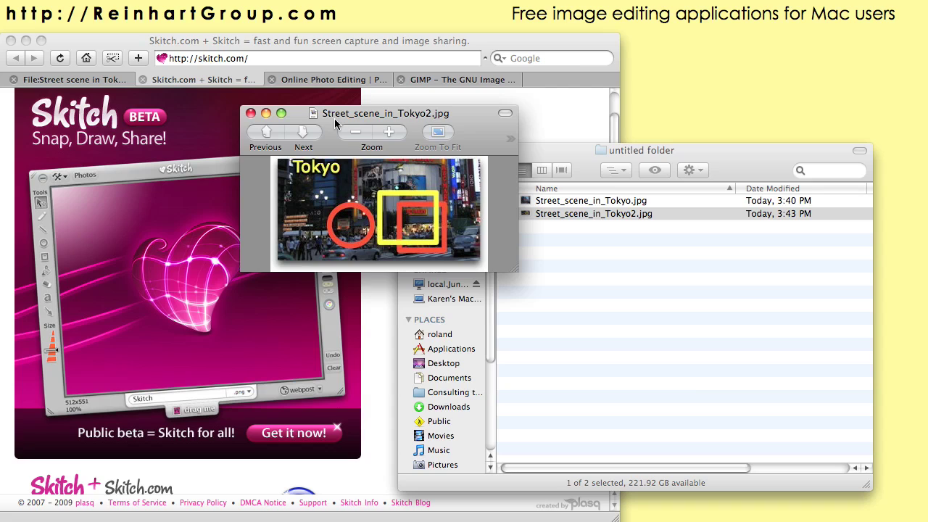
pyautogui.click(297, 128)
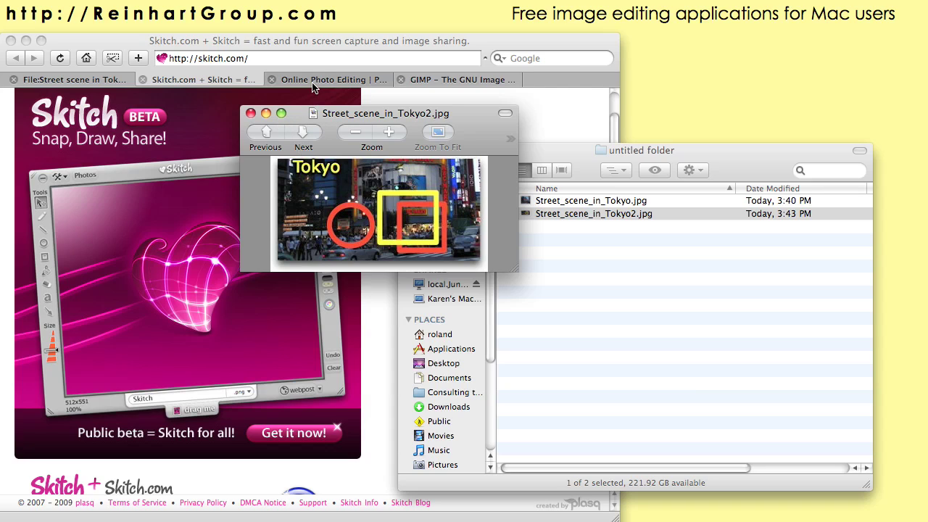
# Bring Safari forward and switch to the Online Photo Editing page
pyautogui.click(317, 41)
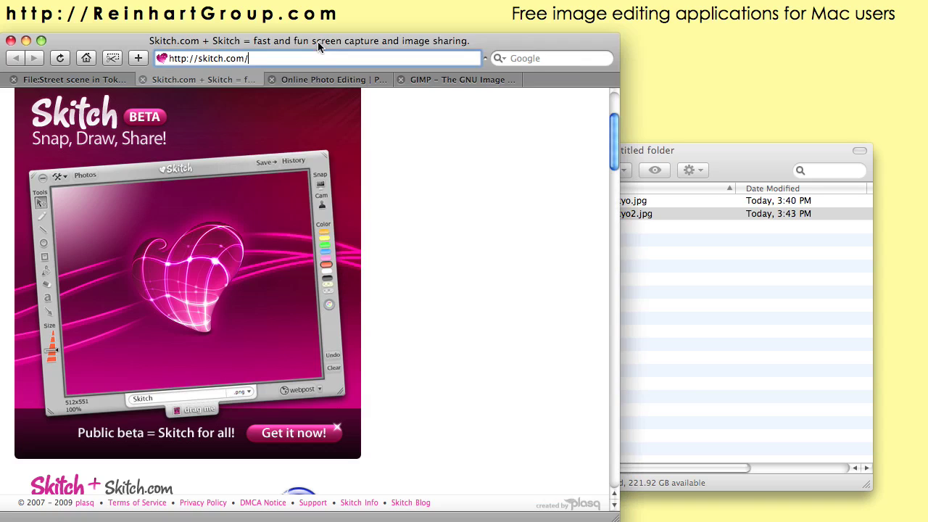
pyautogui.click(326, 79)
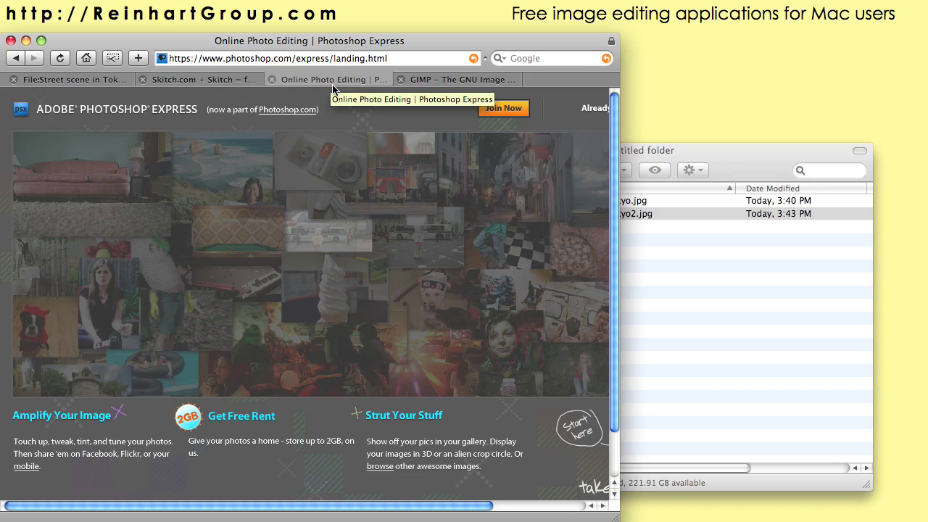
# Bring up the GIMP 2.6 home page at gimp.org in Safari
pyautogui.click(440, 80)
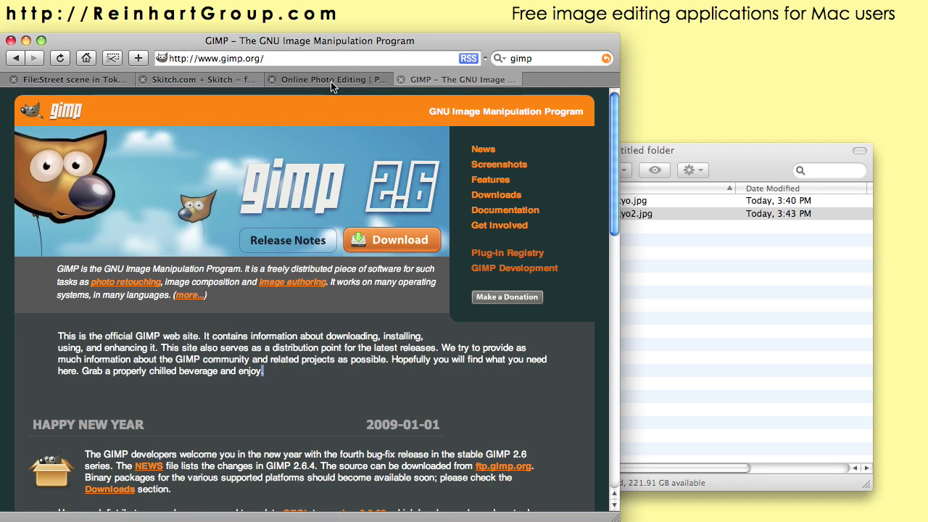
# Revisit the Photoshop Express and Skitch pages, then minimize Safari and close the image preview
pyautogui.click(330, 81)
pyautogui.click(240, 79)
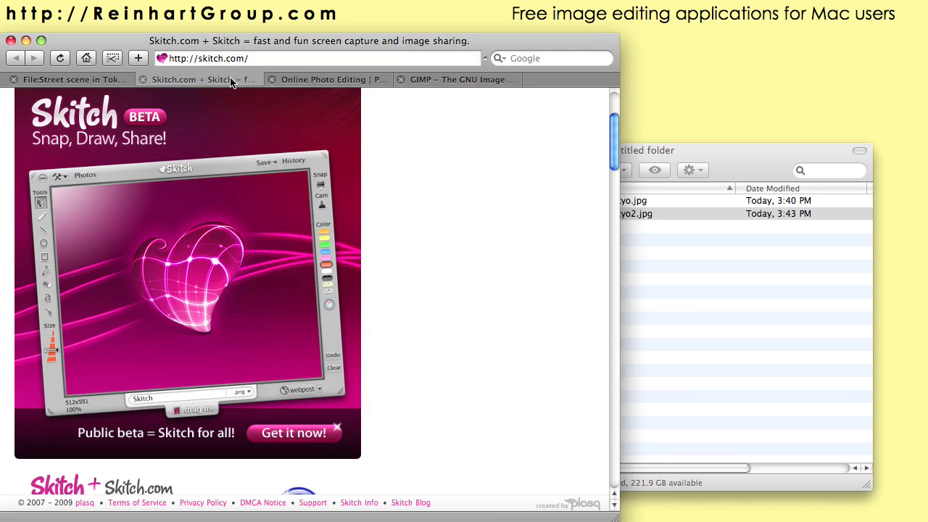
pyautogui.click(294, 81)
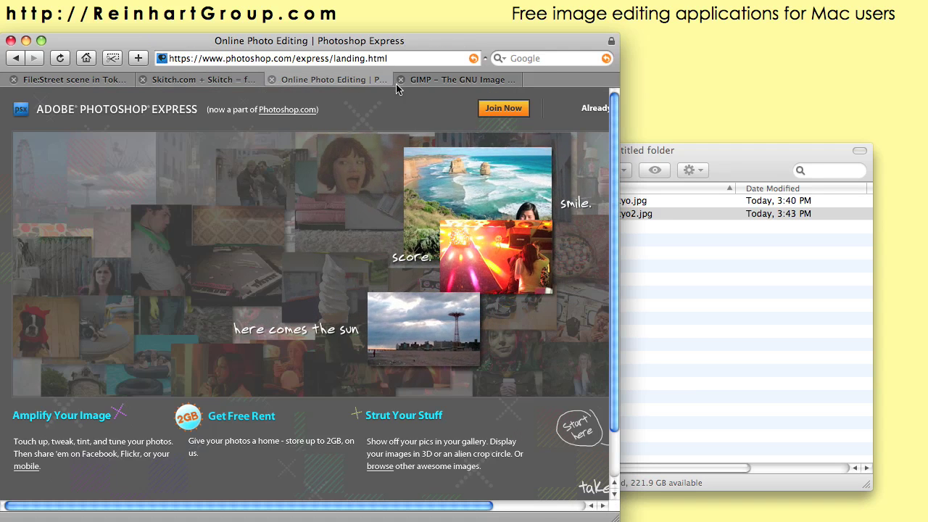
pyautogui.click(27, 42)
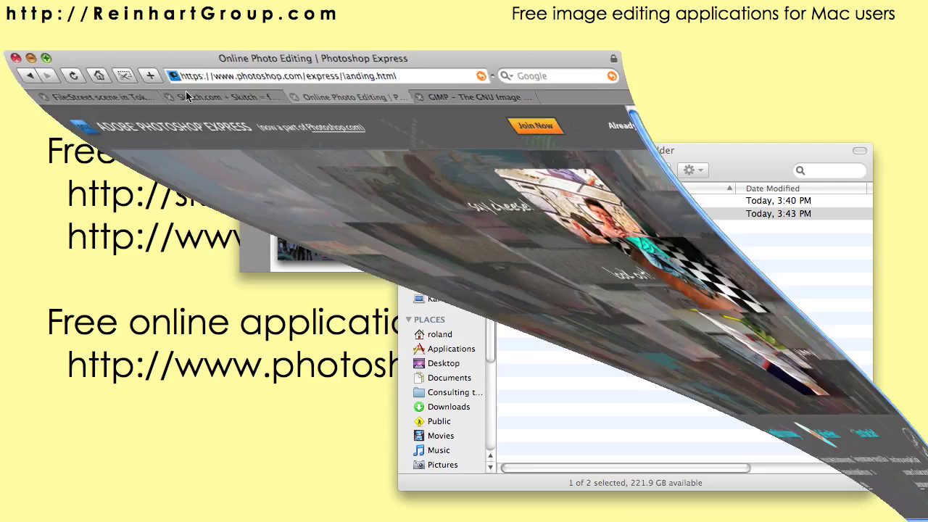
pyautogui.click(260, 118)
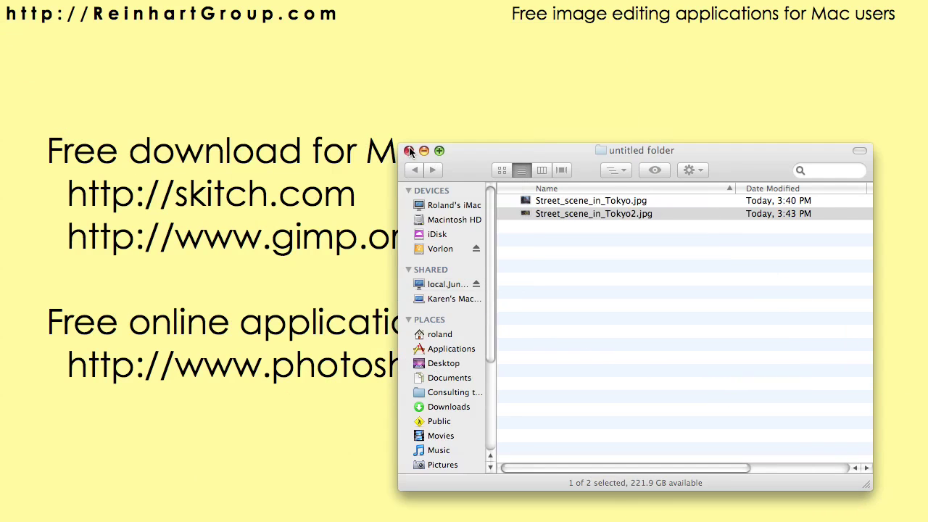